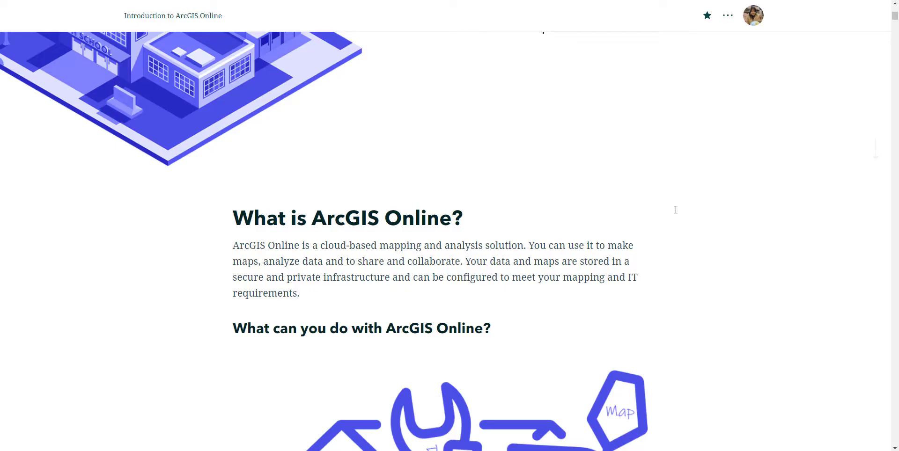
- Scroll to the ArcGIS Online toolbox illustration and enlarge it in the image viewer
{"action": "scroll", "coordinate": [676, 210], "scroll_direction": "down", "scroll_amount": 3}
{"action": "scroll", "coordinate": [676, 210], "scroll_direction": "down", "scroll_amount": 3}
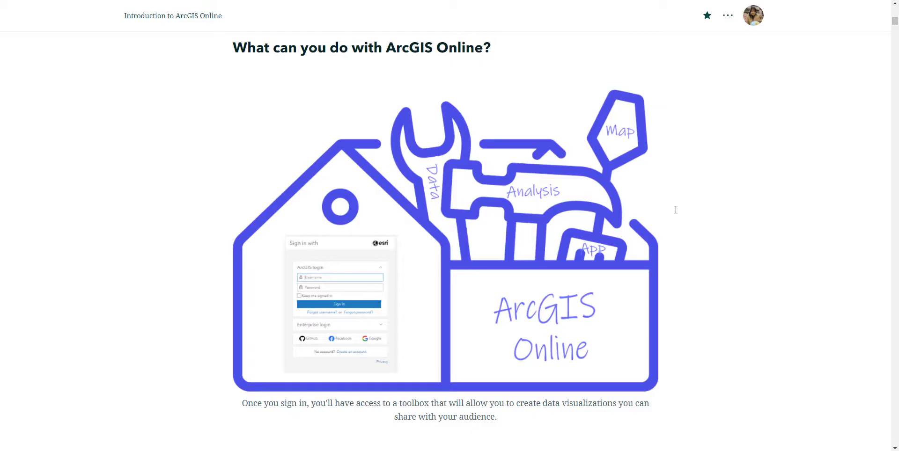
{"action": "scroll", "coordinate": [675, 210], "scroll_direction": "down", "scroll_amount": 1}
{"action": "scroll", "coordinate": [676, 210], "scroll_direction": "up", "scroll_amount": 1}
{"action": "left_click", "coordinate": [675, 209]}
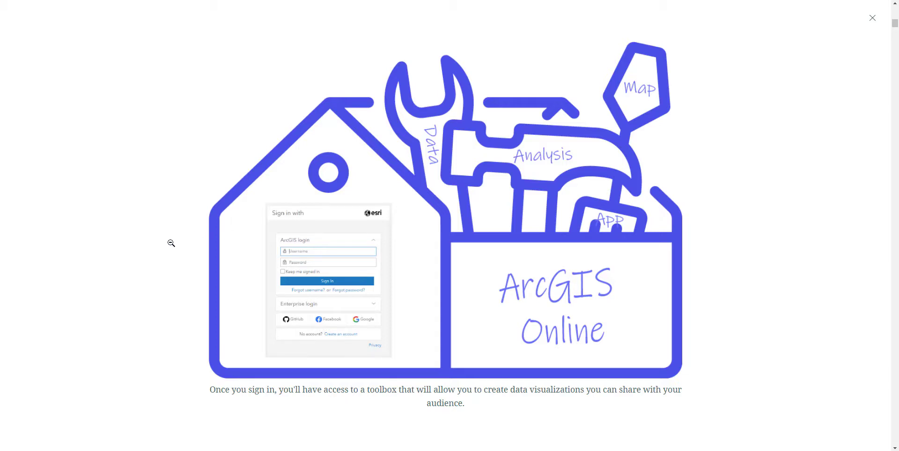
- Scroll through the ten-step agenda down to the 'ArcGIS Online interface' section
{"action": "scroll", "coordinate": [171, 244], "scroll_direction": "down", "scroll_amount": 5}
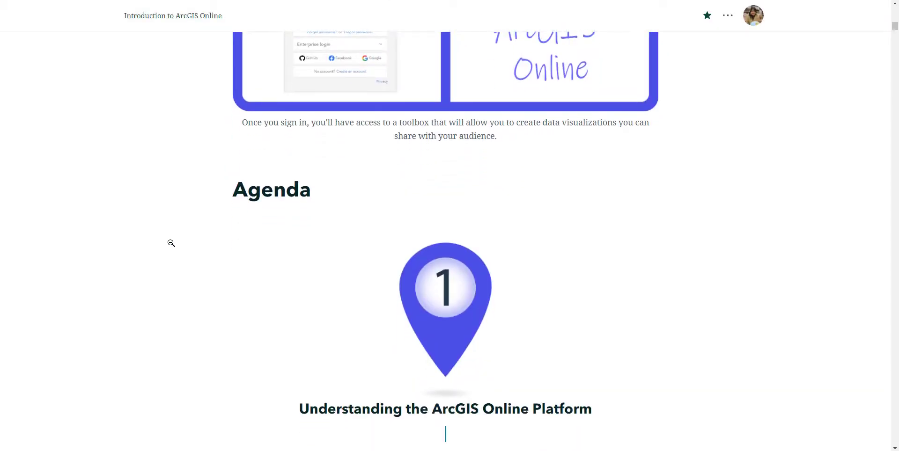
{"action": "scroll", "coordinate": [171, 243], "scroll_direction": "down", "scroll_amount": 1}
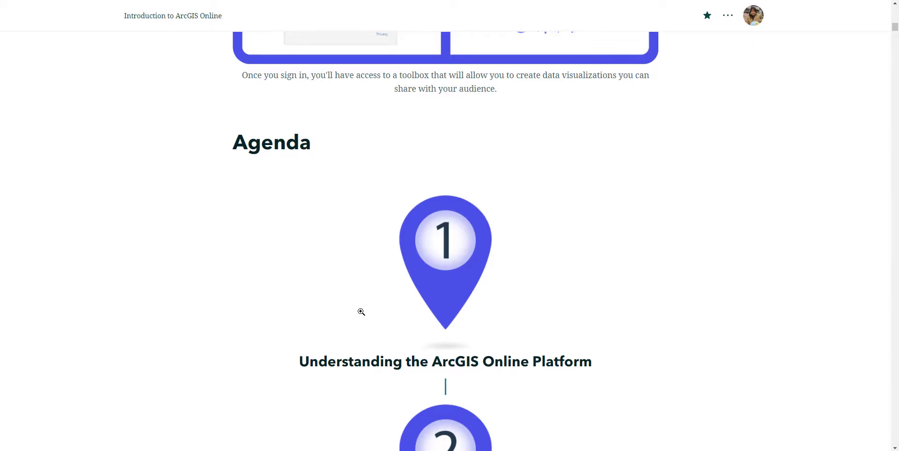
{"action": "scroll", "coordinate": [361, 312], "scroll_direction": "down", "scroll_amount": 4}
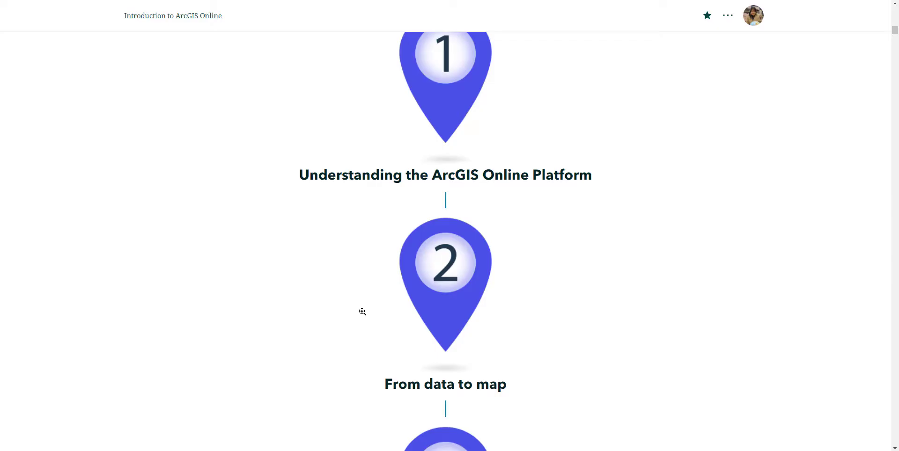
{"action": "scroll", "coordinate": [362, 312], "scroll_direction": "down", "scroll_amount": 4}
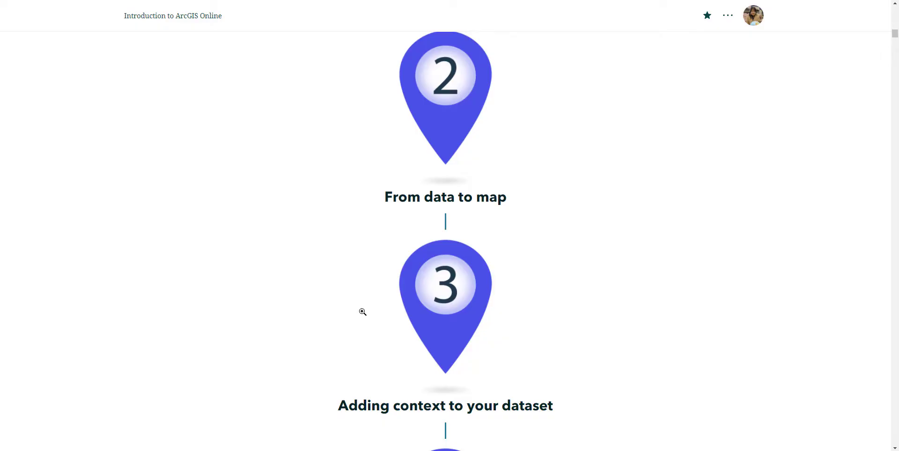
{"action": "scroll", "coordinate": [363, 312], "scroll_direction": "down", "scroll_amount": 1}
{"action": "scroll", "coordinate": [363, 312], "scroll_direction": "down", "scroll_amount": 1}
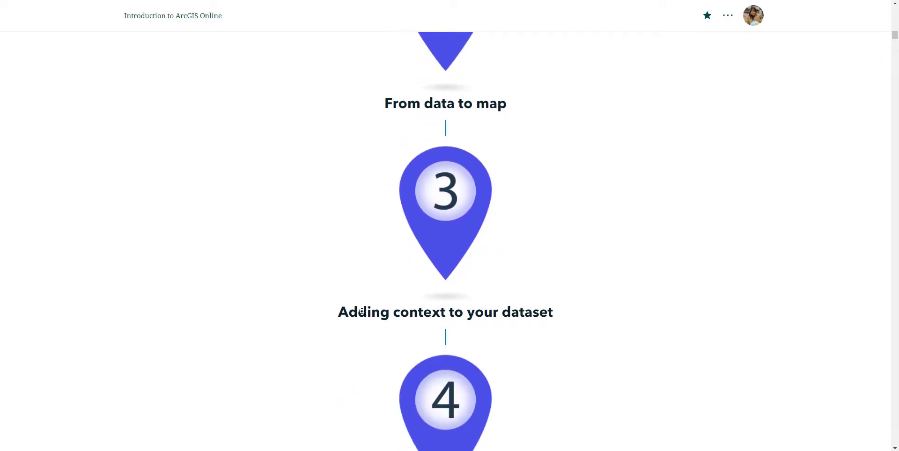
{"action": "scroll", "coordinate": [363, 312], "scroll_direction": "down", "scroll_amount": 4}
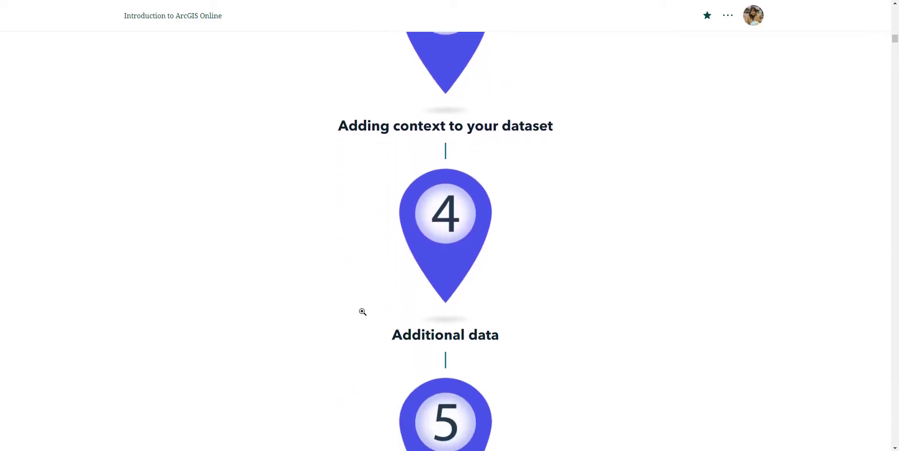
{"action": "scroll", "coordinate": [362, 311], "scroll_direction": "down", "scroll_amount": 5}
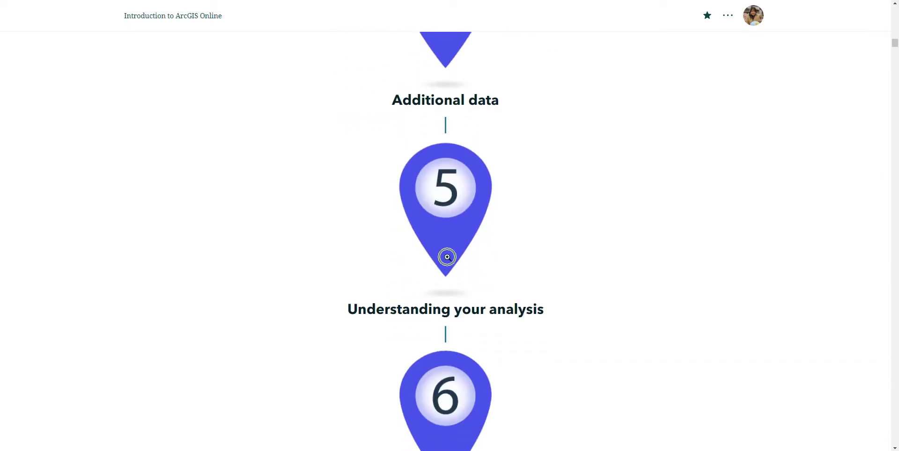
{"action": "scroll", "coordinate": [446, 257], "scroll_direction": "down", "scroll_amount": 3}
{"action": "scroll", "coordinate": [442, 257], "scroll_direction": "down", "scroll_amount": 1}
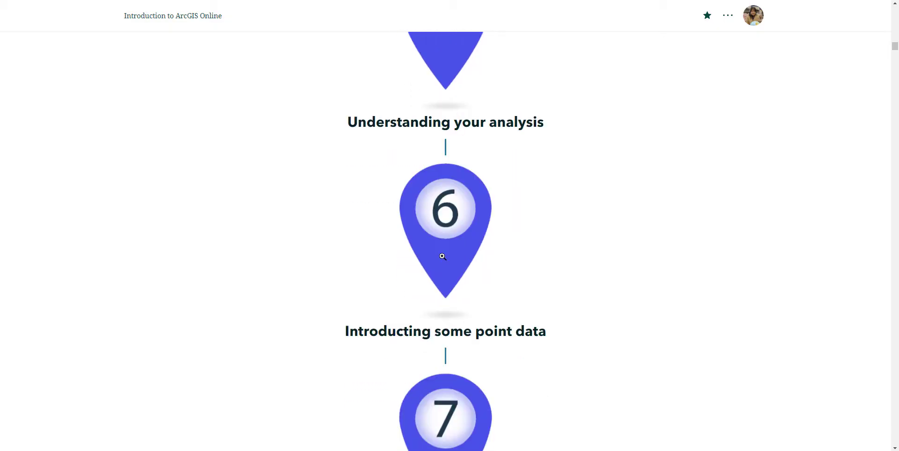
{"action": "scroll", "coordinate": [442, 257], "scroll_direction": "down", "scroll_amount": 1}
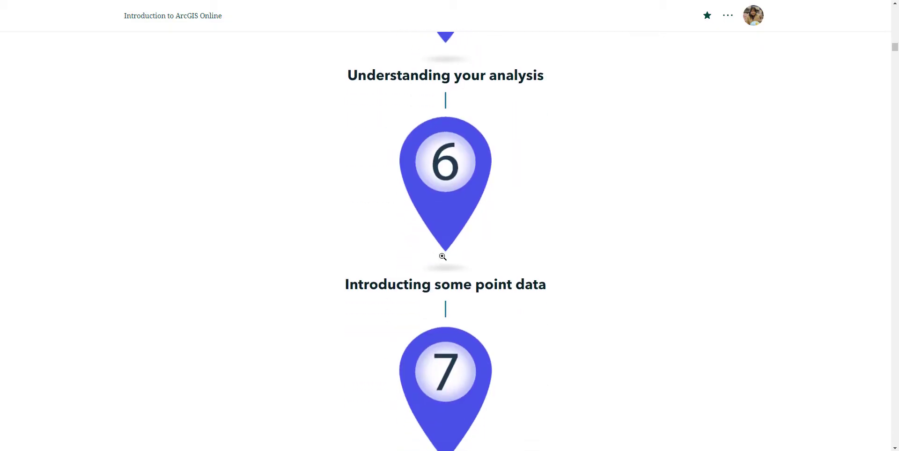
{"action": "scroll", "coordinate": [442, 257], "scroll_direction": "down", "scroll_amount": 2}
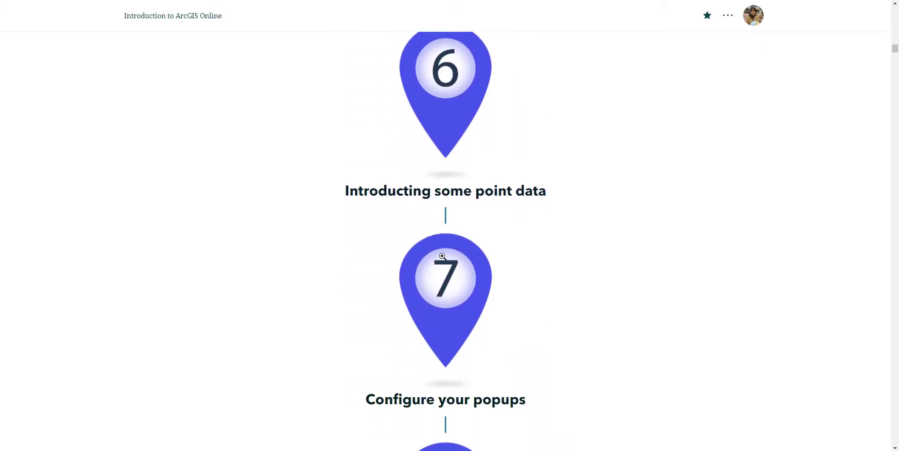
{"action": "scroll", "coordinate": [442, 257], "scroll_direction": "down", "scroll_amount": 6}
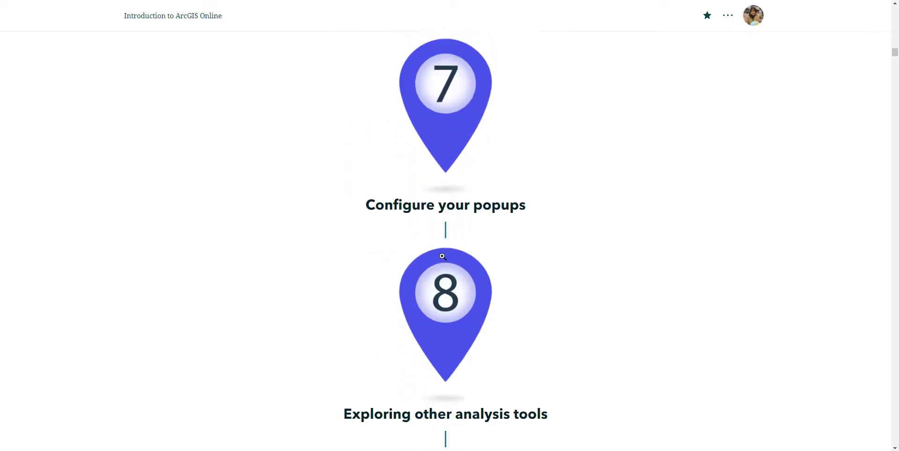
{"action": "scroll", "coordinate": [443, 257], "scroll_direction": "down", "scroll_amount": 7}
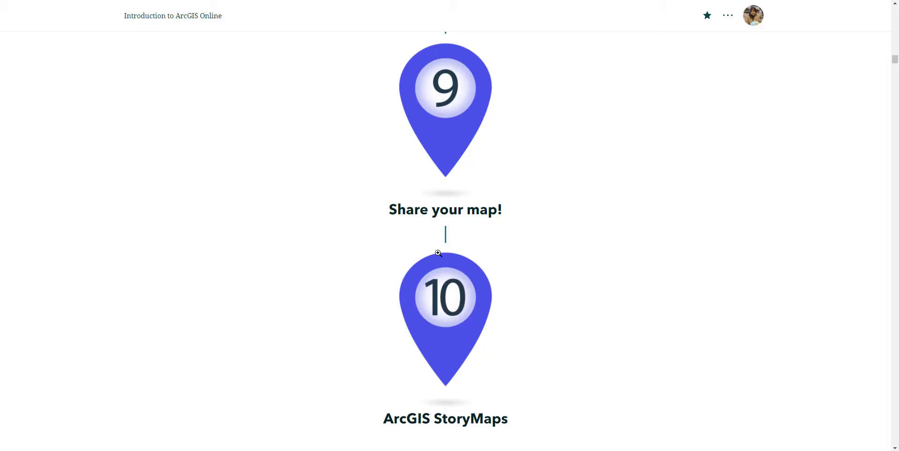
{"action": "scroll", "coordinate": [438, 254], "scroll_direction": "down", "scroll_amount": 6}
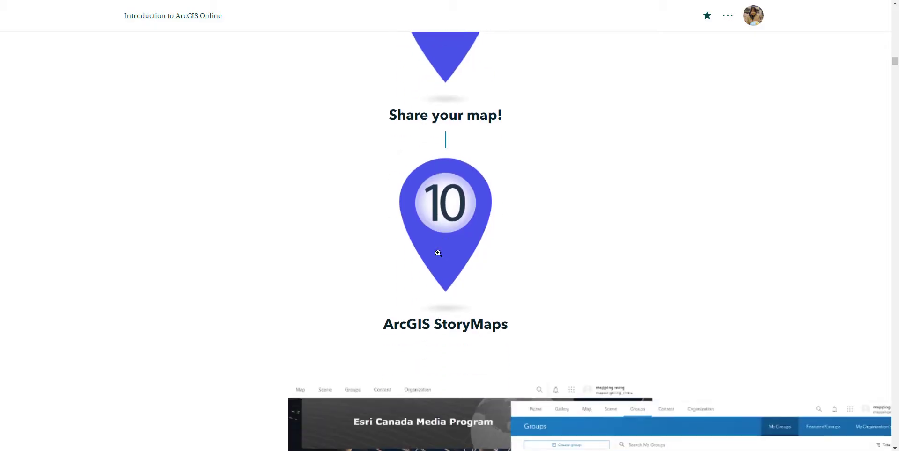
{"action": "scroll", "coordinate": [438, 253], "scroll_direction": "down", "scroll_amount": 1}
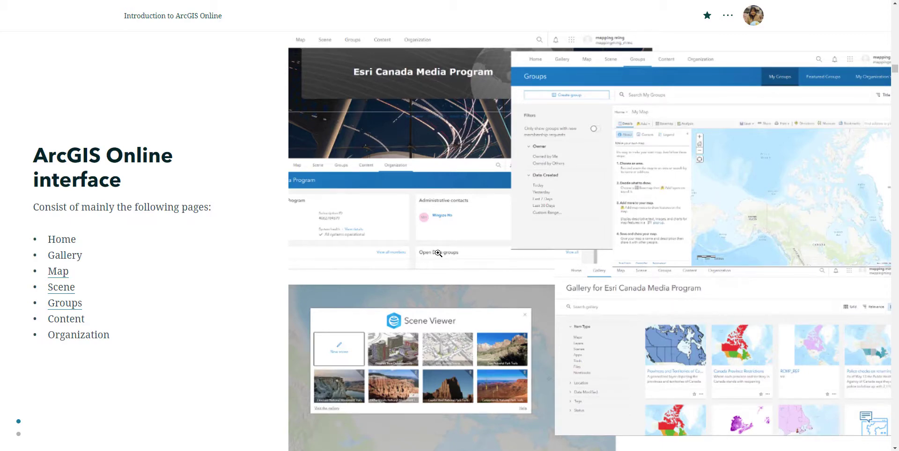
- From the Google results, sign in to ArcGIS Online with the account username and password
{"action": "key", "text": "ctrl+Tab"}
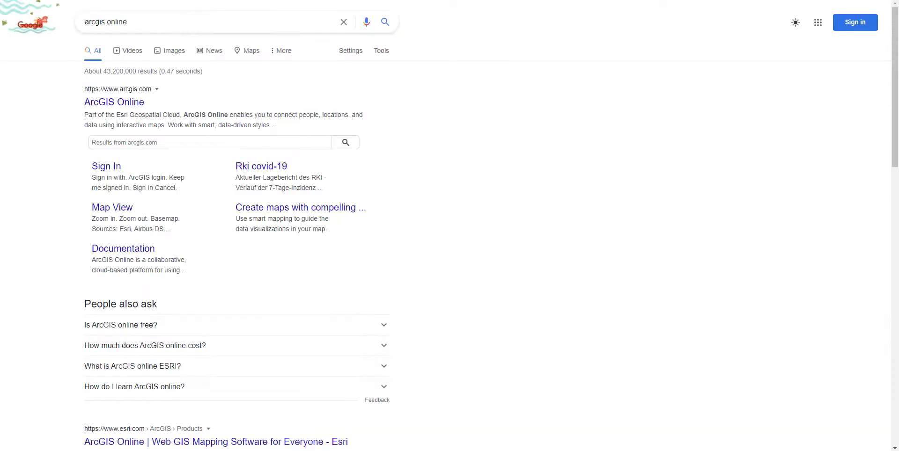
{"action": "left_click", "coordinate": [111, 173]}
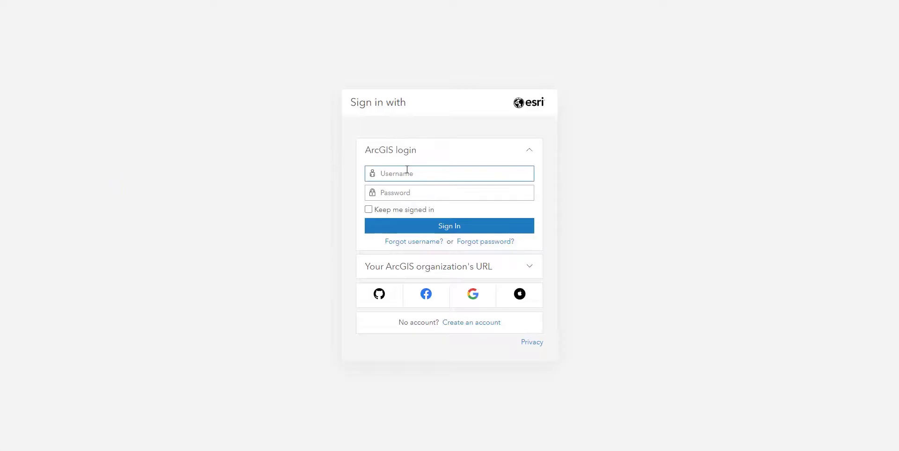
{"action": "type", "text": "miho_mmc"}
{"action": "key", "text": "Tab"}
{"action": "type", "text": "••••••"}
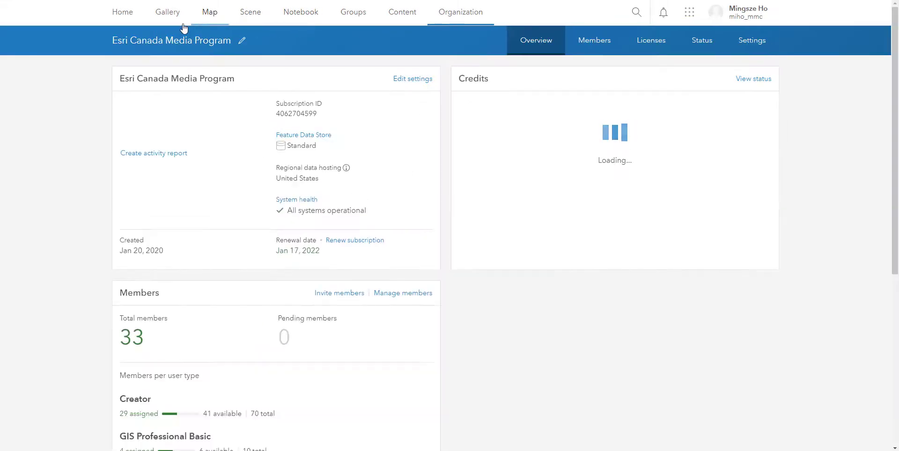
- Visit the organization home page, then show the My Groups list of 7 groups
{"action": "left_click", "coordinate": [134, 25]}
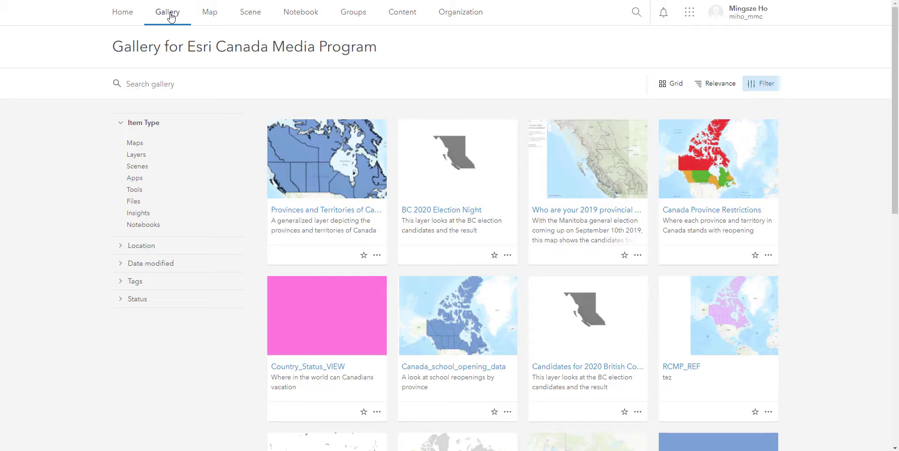
{"action": "left_click", "coordinate": [348, 18]}
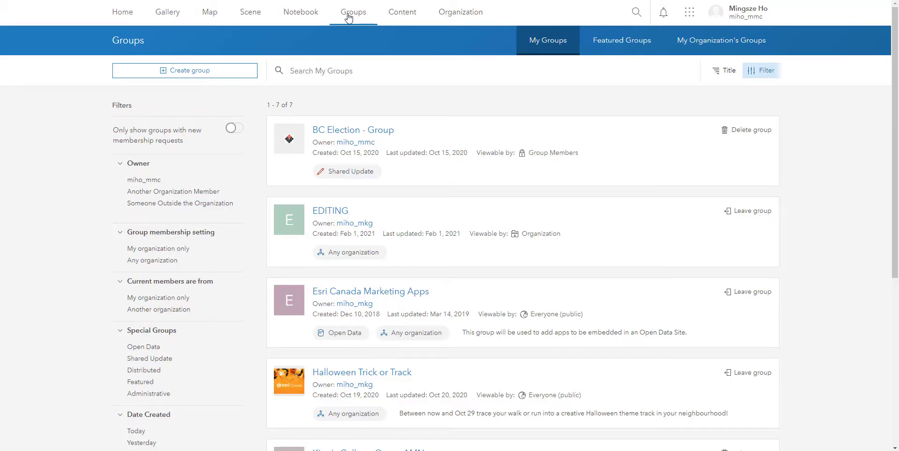
- Try Create group, then show My Content with its 47 items, newest first
{"action": "left_click", "coordinate": [202, 74]}
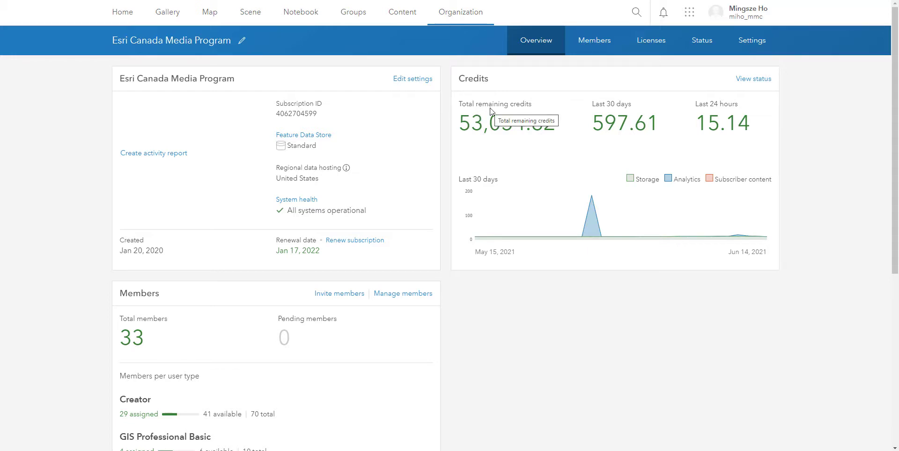
{"action": "left_click", "coordinate": [406, 17]}
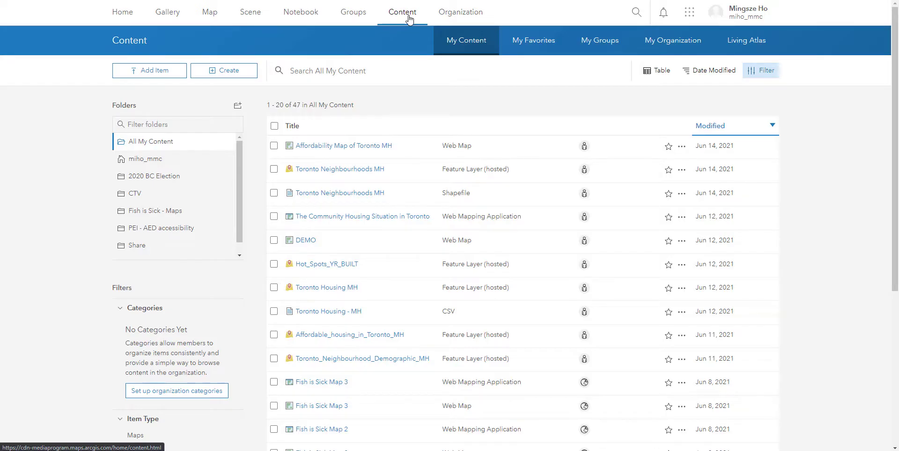
{"action": "left_click", "coordinate": [237, 110]}
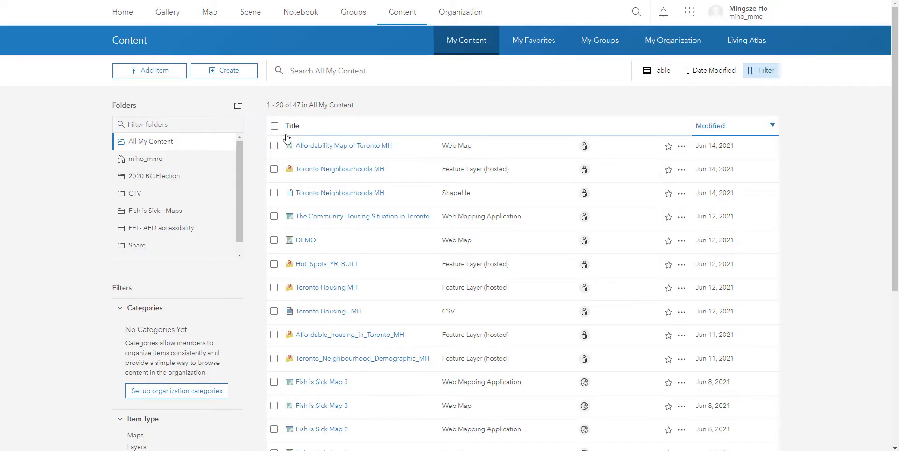
{"action": "left_click", "coordinate": [585, 149]}
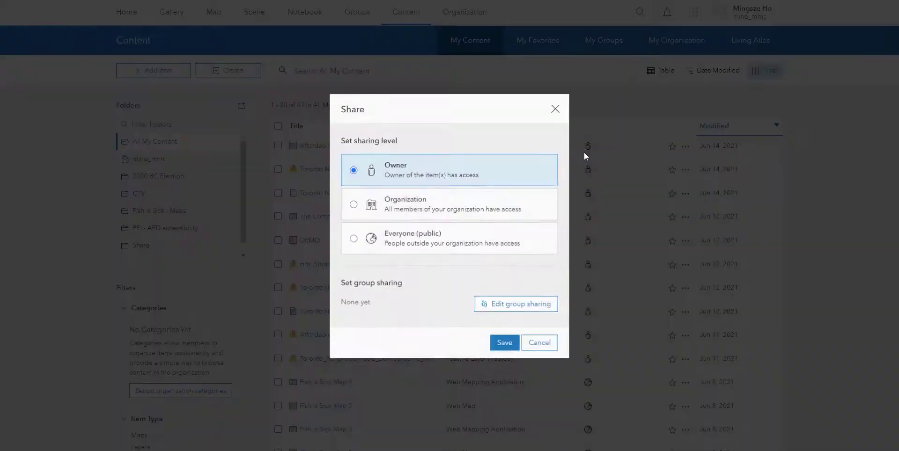
{"action": "left_click", "coordinate": [554, 119]}
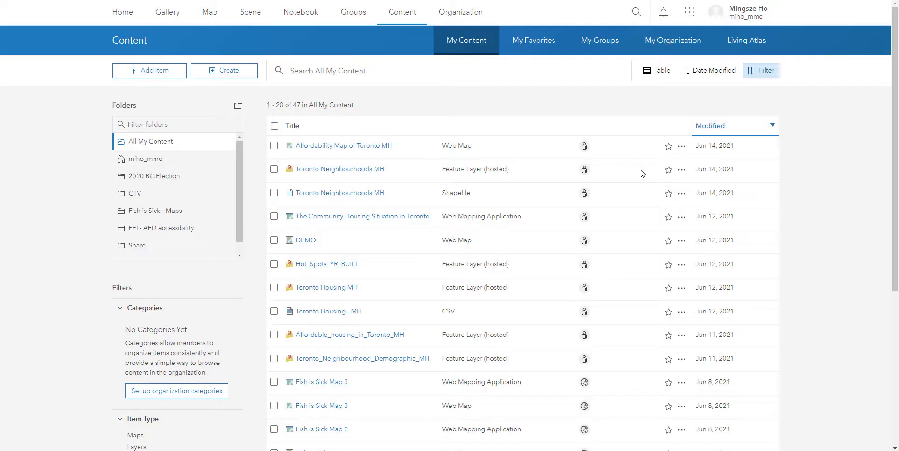
{"action": "left_click", "coordinate": [155, 80]}
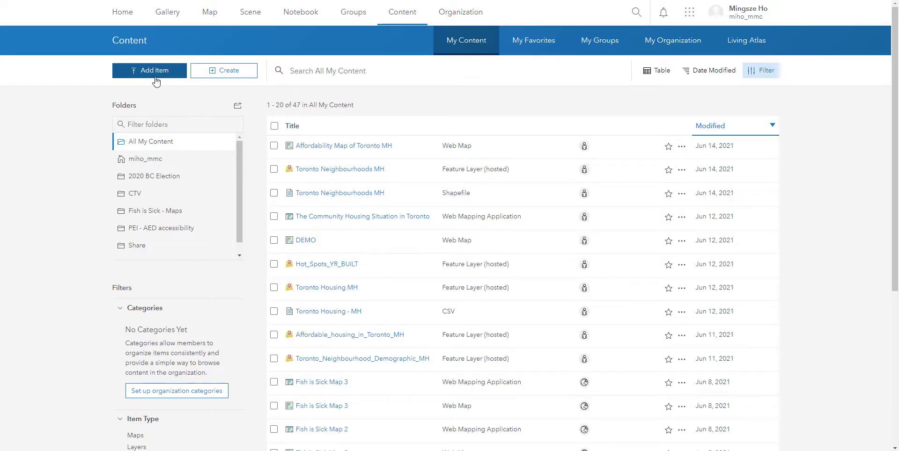
{"action": "left_click", "coordinate": [230, 74]}
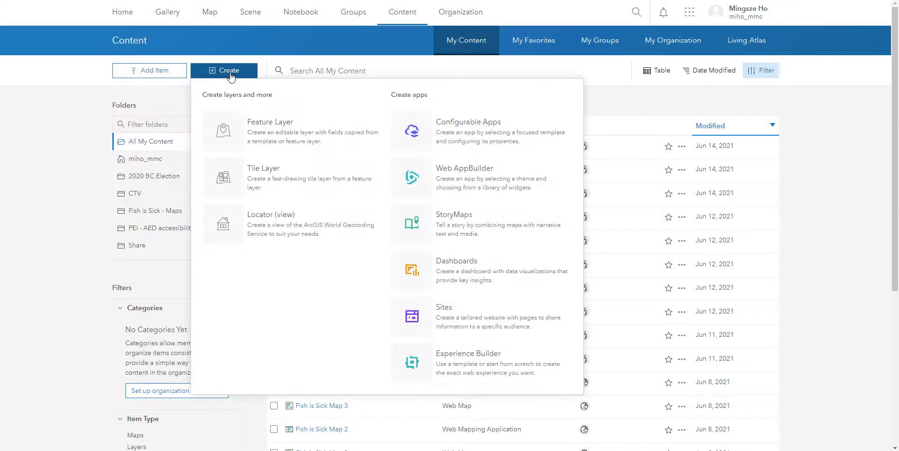
- Open the empty Notebooks page and look over the New Notebook types list
{"action": "left_click", "coordinate": [86, 113]}
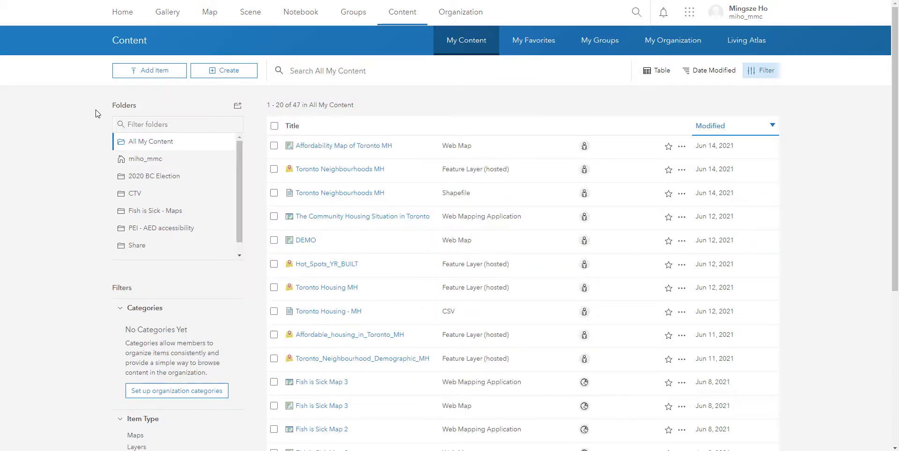
{"action": "left_click", "coordinate": [304, 22]}
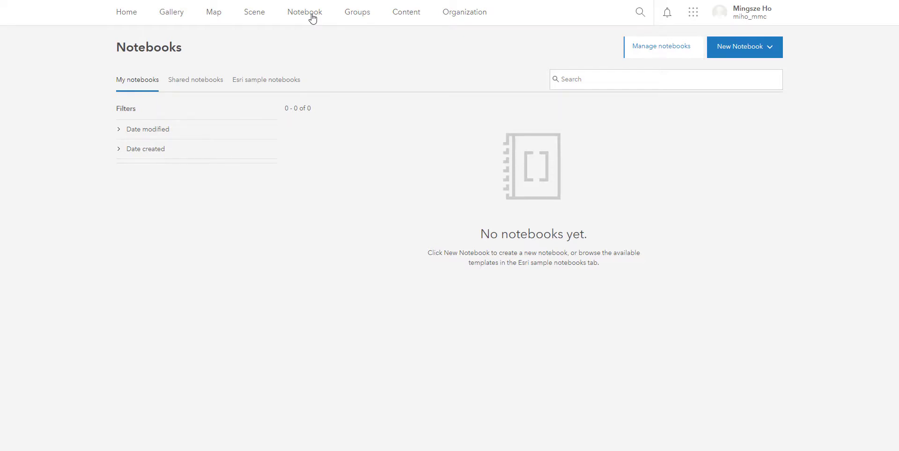
{"action": "left_click", "coordinate": [312, 15]}
{"action": "left_click", "coordinate": [760, 50]}
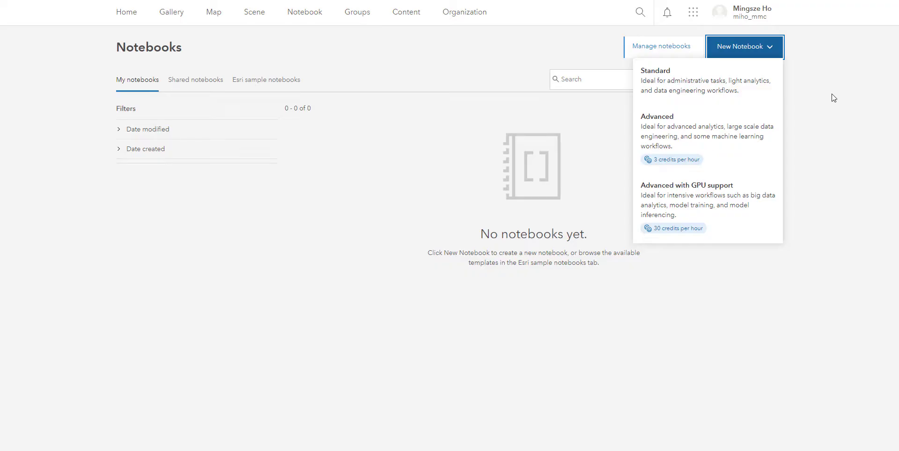
{"action": "left_click", "coordinate": [834, 97]}
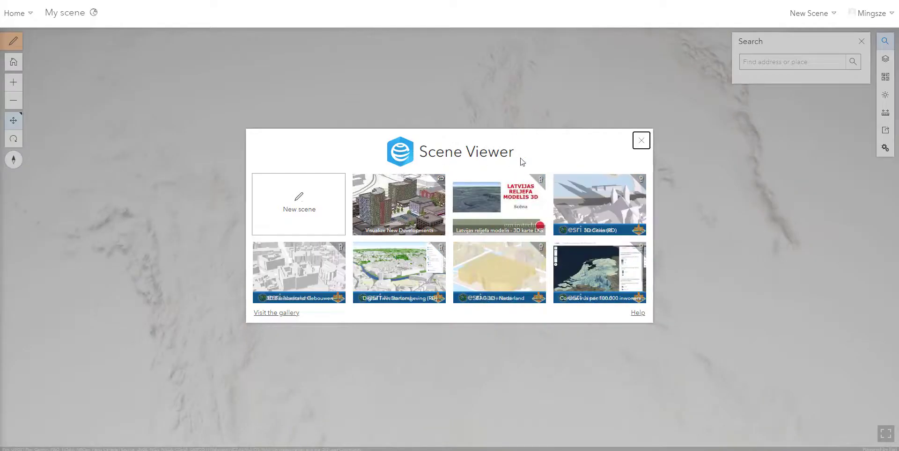
- Dismiss the Scene Viewer welcome dialog and pan the globe over to Canada
{"action": "left_click", "coordinate": [641, 141]}
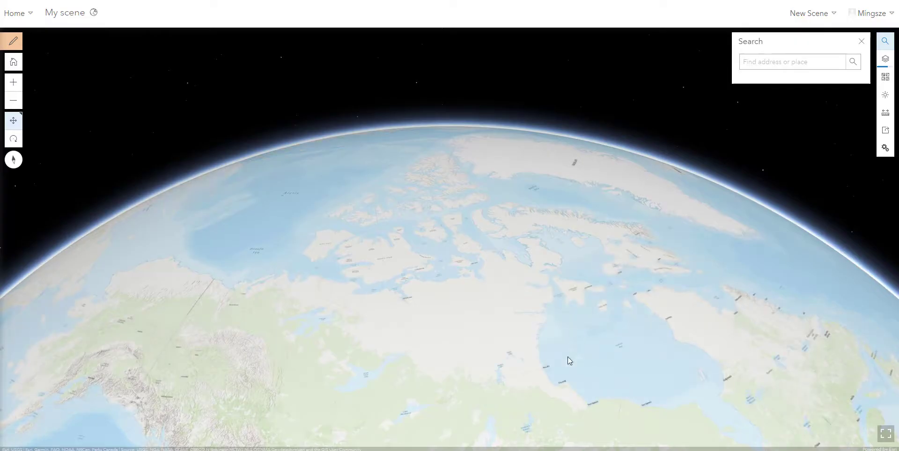
{"action": "left_click_drag", "start_coordinate": [401, 357], "coordinate": [591, 239]}
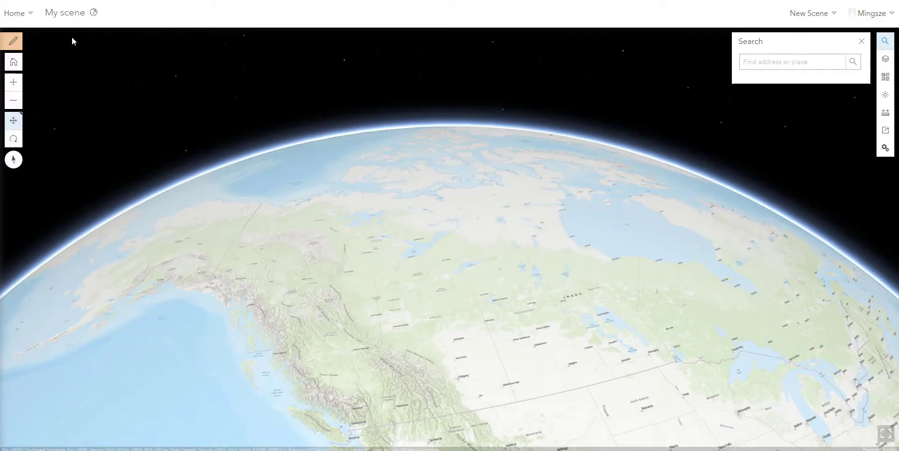
{"action": "left_click", "coordinate": [29, 21]}
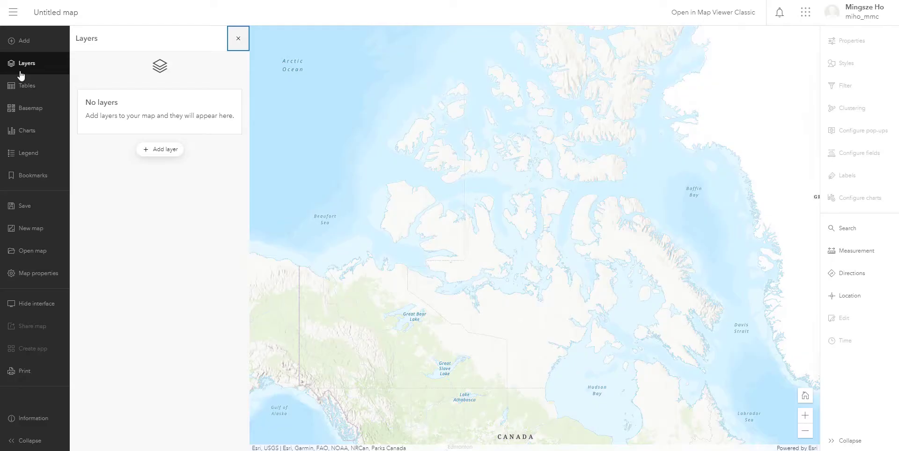
- Open the untitled northern Canada map in Map Viewer Classic, then return to the new Map Viewer
{"action": "left_click", "coordinate": [712, 24]}
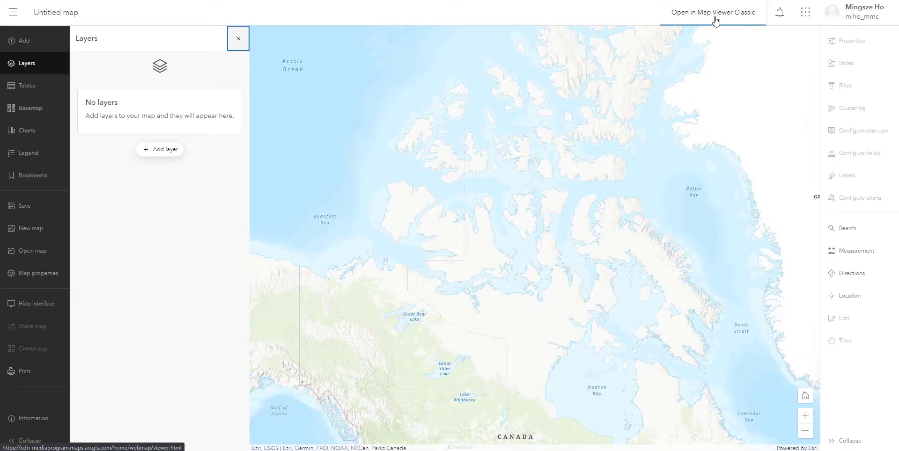
{"action": "left_click", "coordinate": [715, 21]}
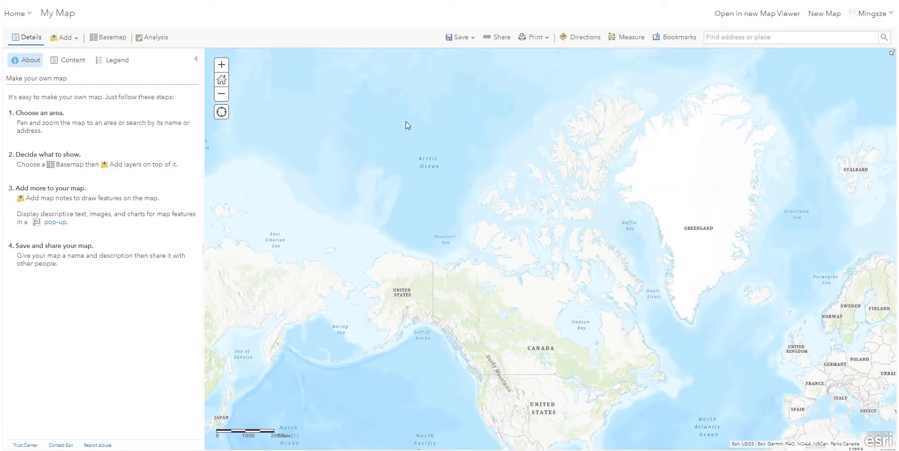
{"action": "key", "text": "ctrl+shift+Tab"}
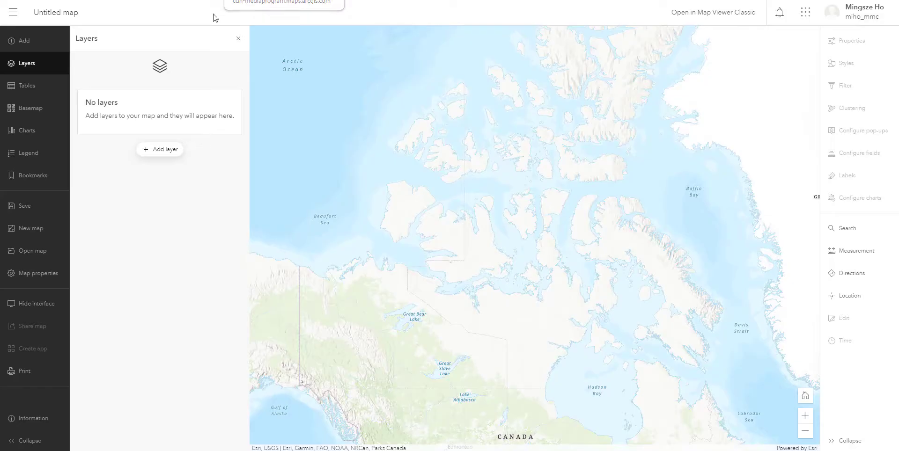
- Go to My Content, check search and notifications, then show the ArcGIS apps list
{"action": "left_click", "coordinate": [13, 13]}
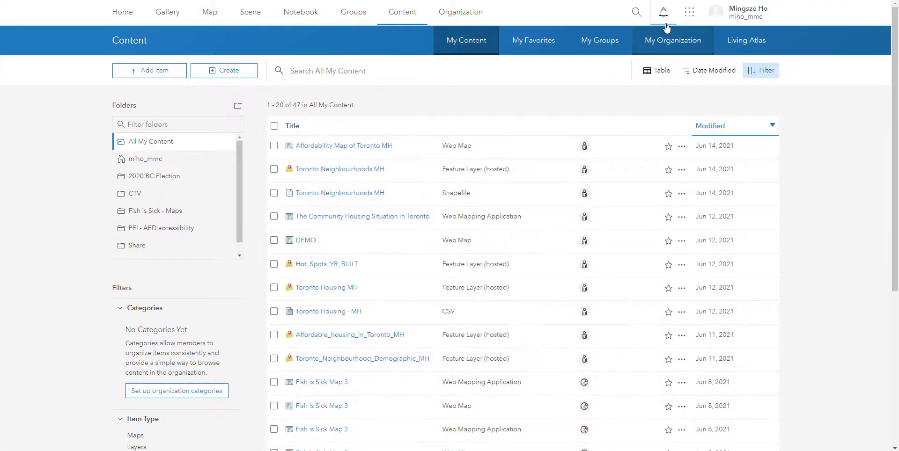
{"action": "left_click", "coordinate": [637, 20]}
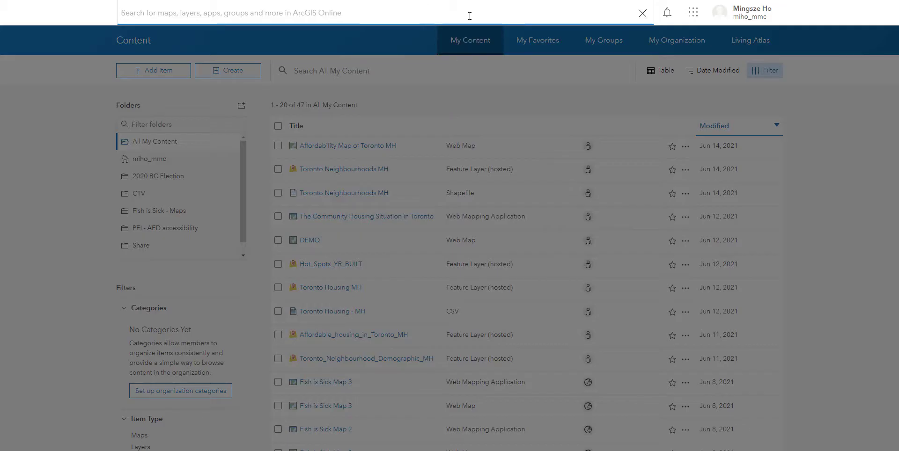
{"action": "left_click", "coordinate": [642, 14]}
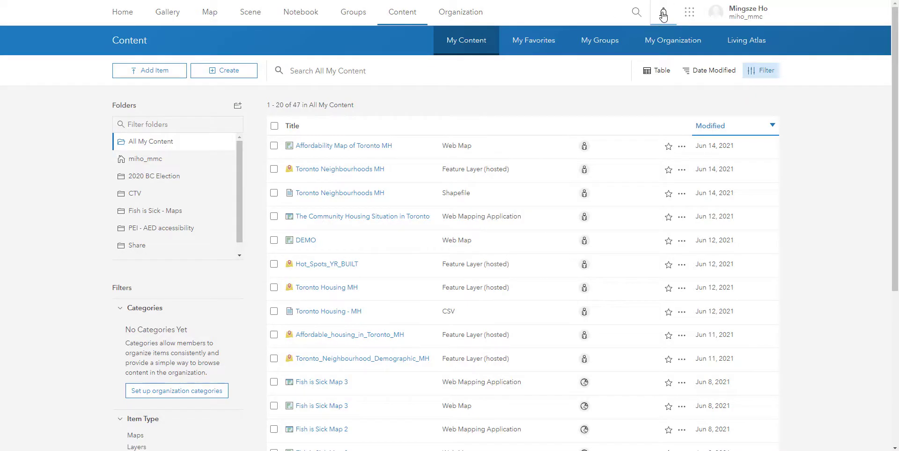
{"action": "left_click", "coordinate": [662, 16]}
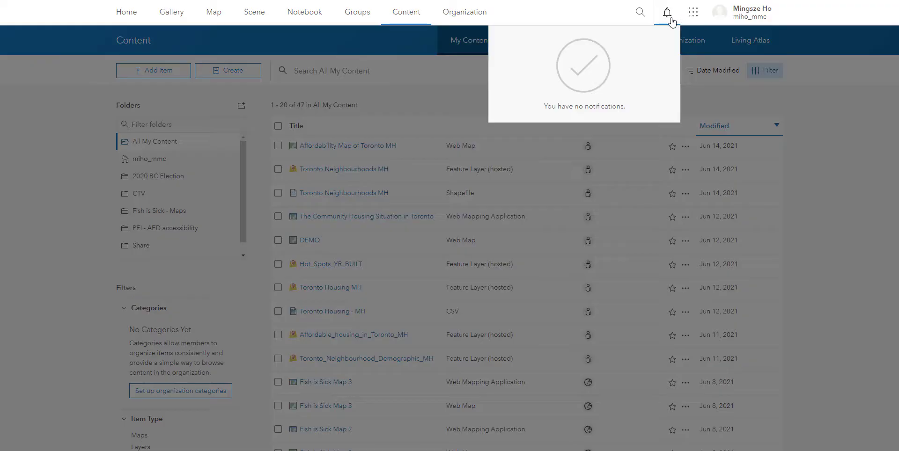
{"action": "left_click", "coordinate": [672, 22]}
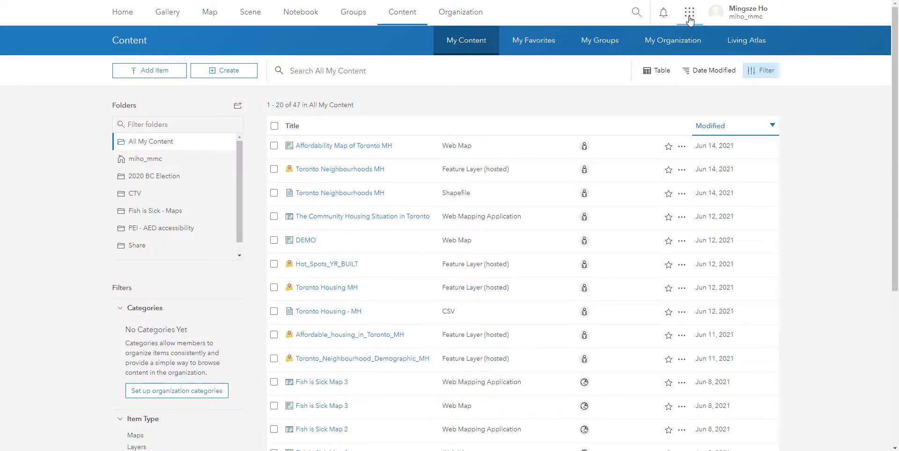
{"action": "left_click", "coordinate": [690, 19]}
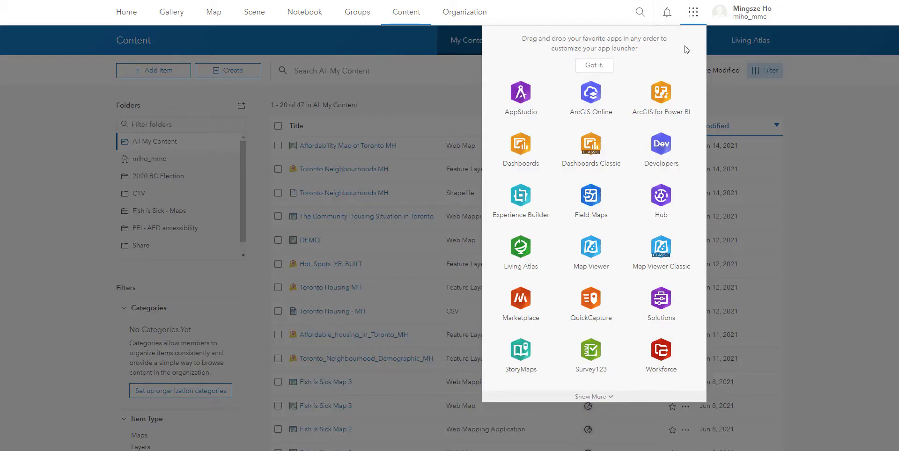
- Close the apps list and open My profile from the account menu
{"action": "left_click", "coordinate": [815, 49]}
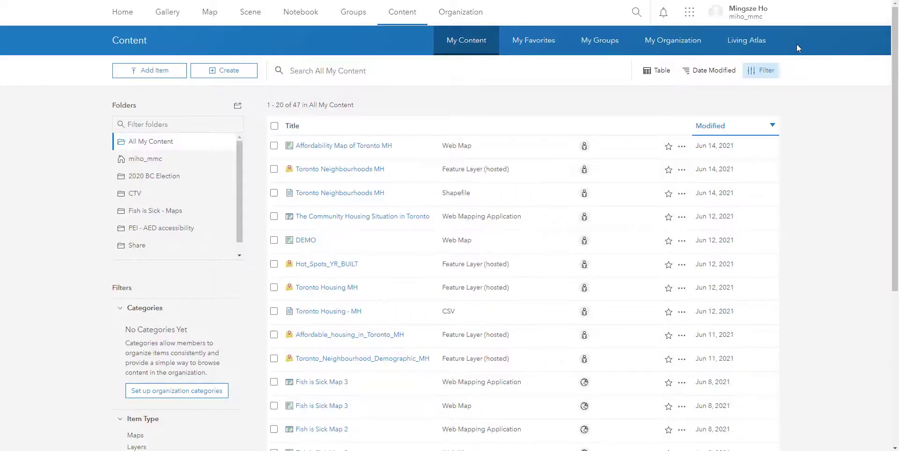
{"action": "left_click", "coordinate": [748, 24]}
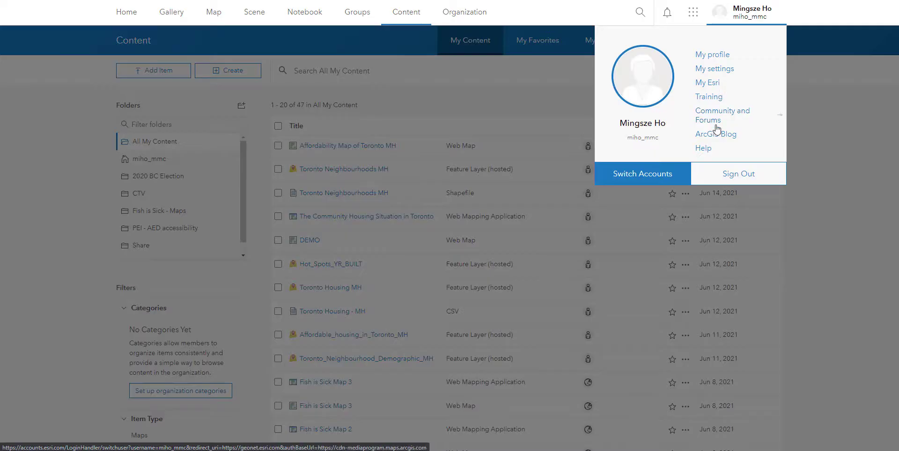
{"action": "left_click", "coordinate": [724, 59]}
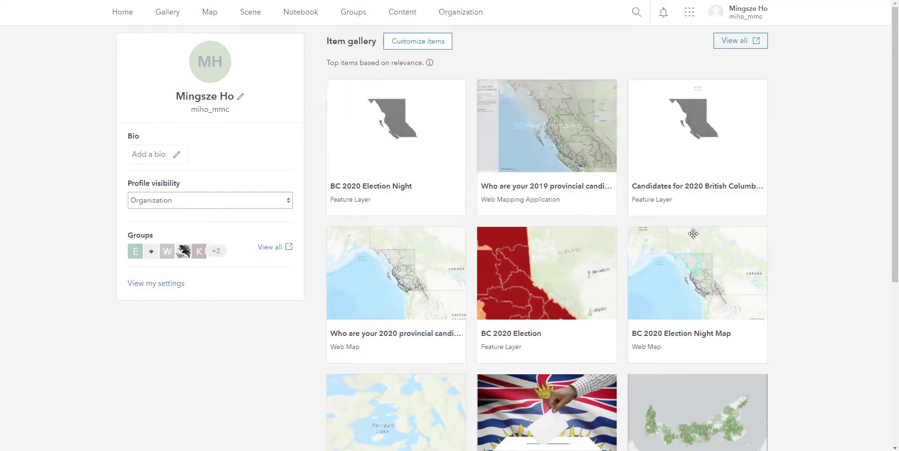
- Upload a profile photo, zoom out and centre the face in the crop circle, and save
{"action": "left_click", "coordinate": [210, 66]}
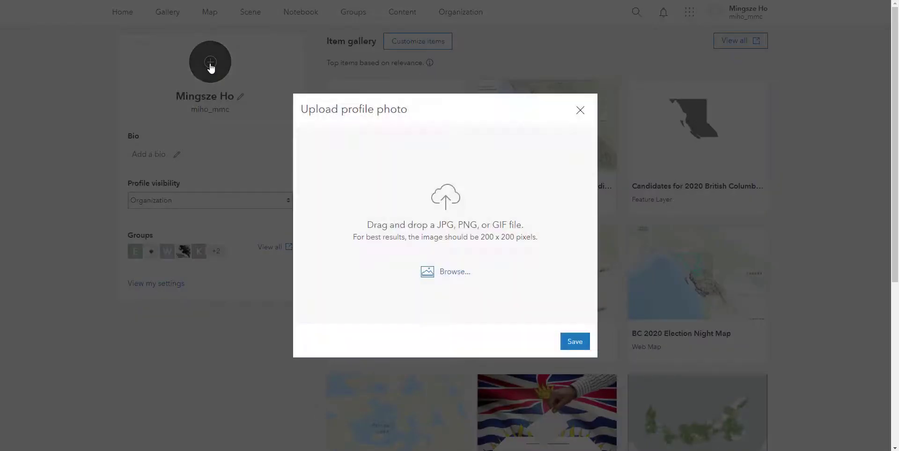
{"action": "left_click", "coordinate": [450, 272]}
{"action": "left_click", "coordinate": [375, 103]}
{"action": "double_click", "coordinate": [375, 103]}
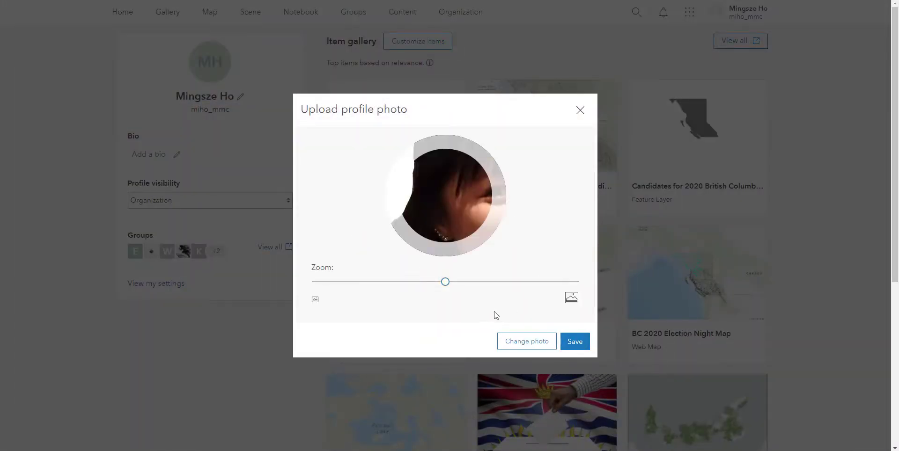
{"action": "left_click_drag", "start_coordinate": [445, 281], "coordinate": [410, 290]}
{"action": "left_click_drag", "start_coordinate": [463, 210], "coordinate": [437, 191]}
{"action": "left_click", "coordinate": [564, 348]}
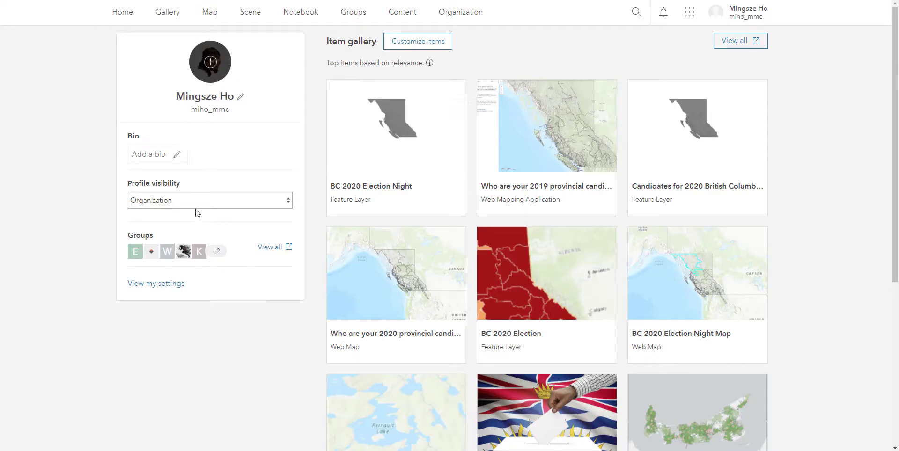
- Set profile visibility to Everyone and save the bio 'Hi, I work for Esri Canada as a Technical Solution Specialist'
{"action": "left_click", "coordinate": [164, 204]}
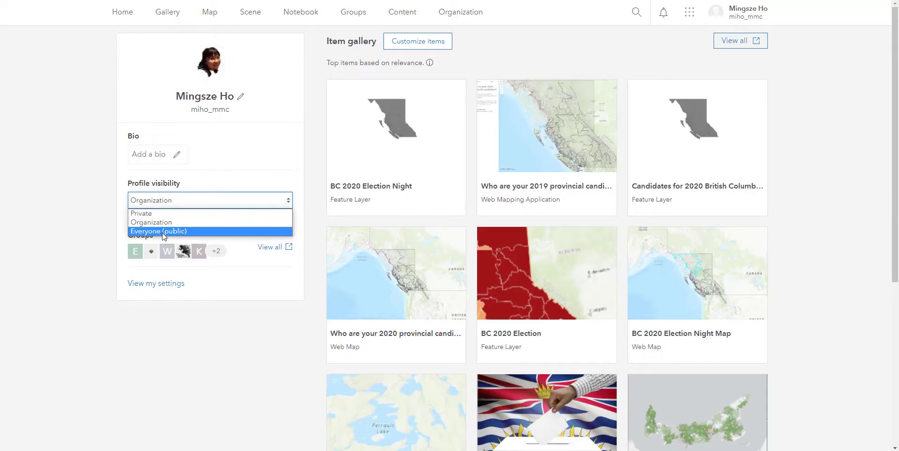
{"action": "left_click", "coordinate": [164, 231]}
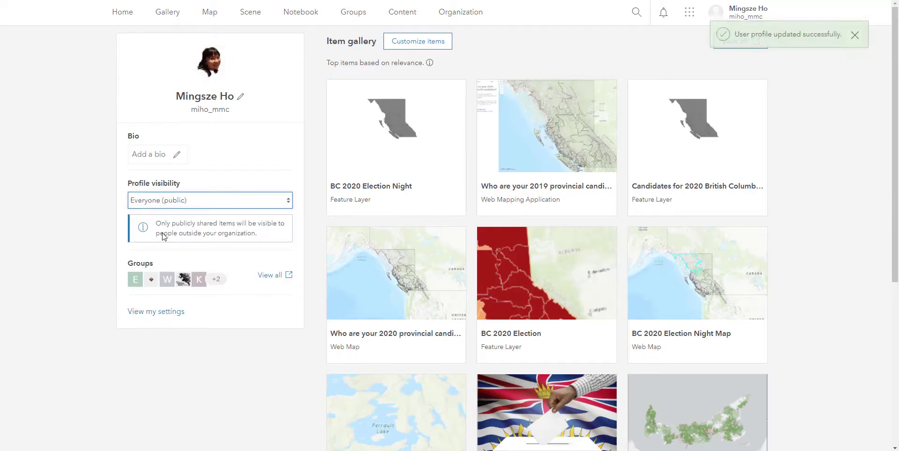
{"action": "left_click", "coordinate": [165, 159]}
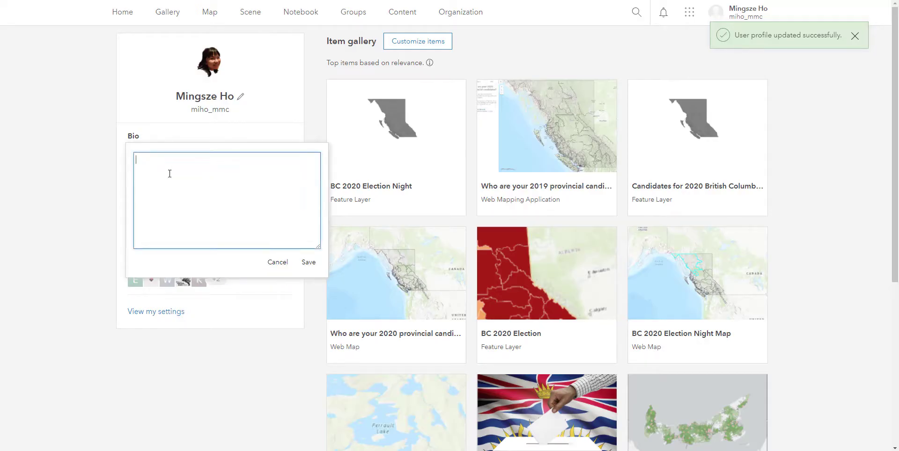
{"action": "type", "text": "Hi, I work for Esri Canada as a Technical S"}
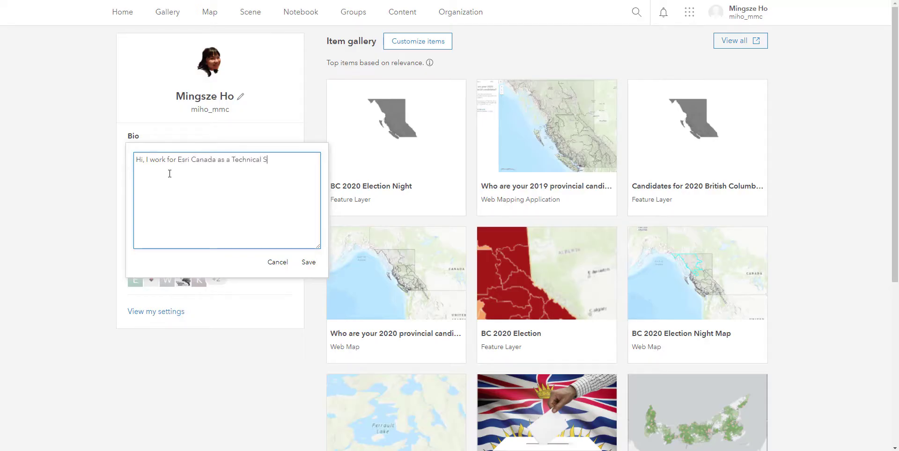
{"action": "type", "text": "olution Specialist"}
{"action": "scroll", "coordinate": [393, 241], "scroll_direction": "down", "scroll_amount": 1}
{"action": "left_click", "coordinate": [315, 217]}
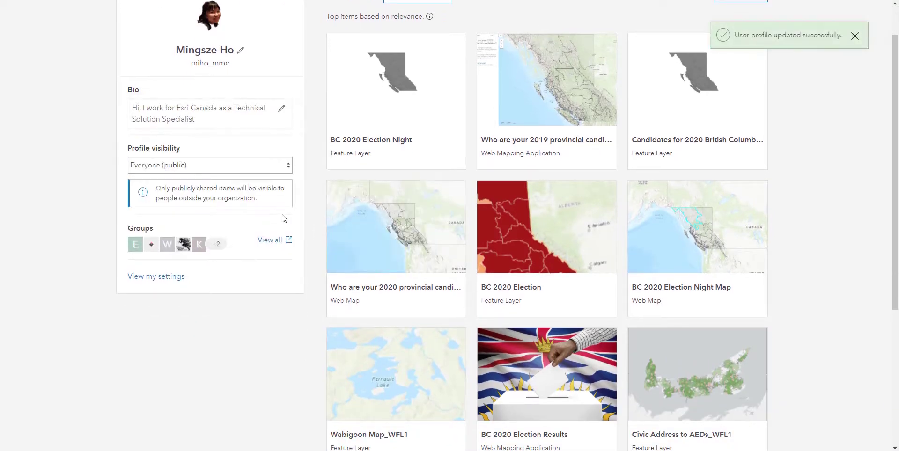
{"action": "scroll", "coordinate": [281, 220], "scroll_direction": "up", "scroll_amount": 1}
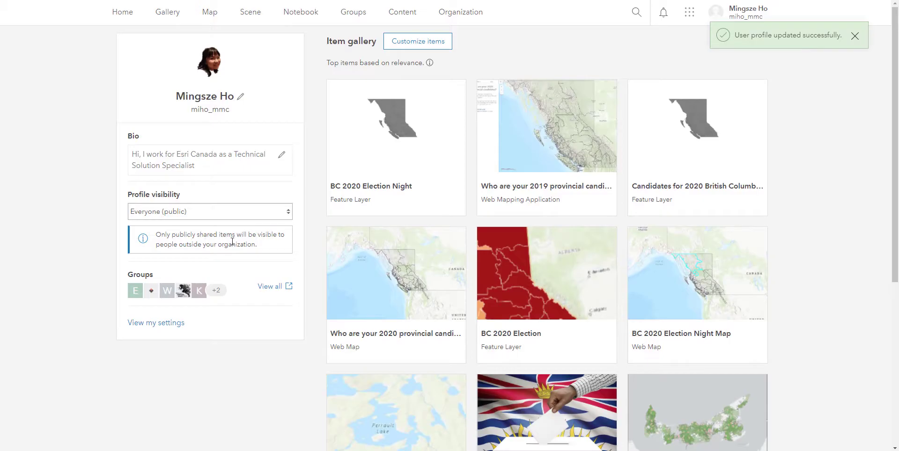